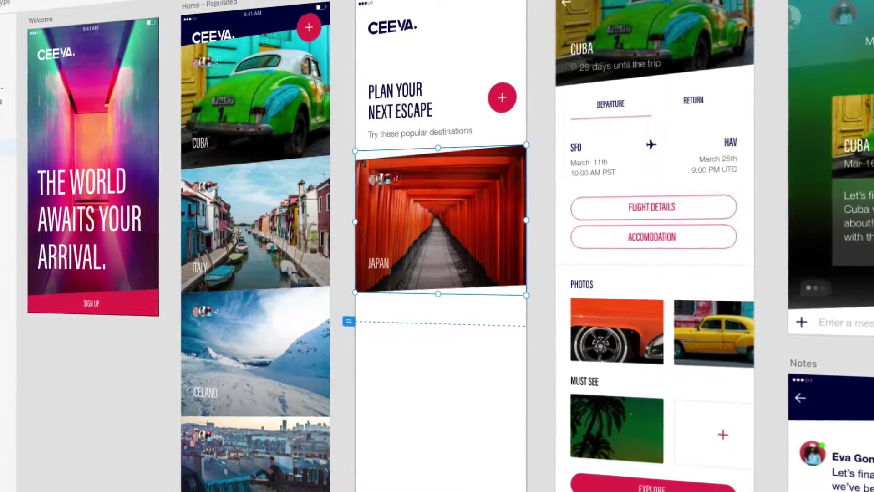
Turn the Japan card into a Repeat Grid extended down the screen with a tighter gap.
key(ctrl+r)
drag(439, 294, 439, 489)
drag(472, 445, 472, 402)
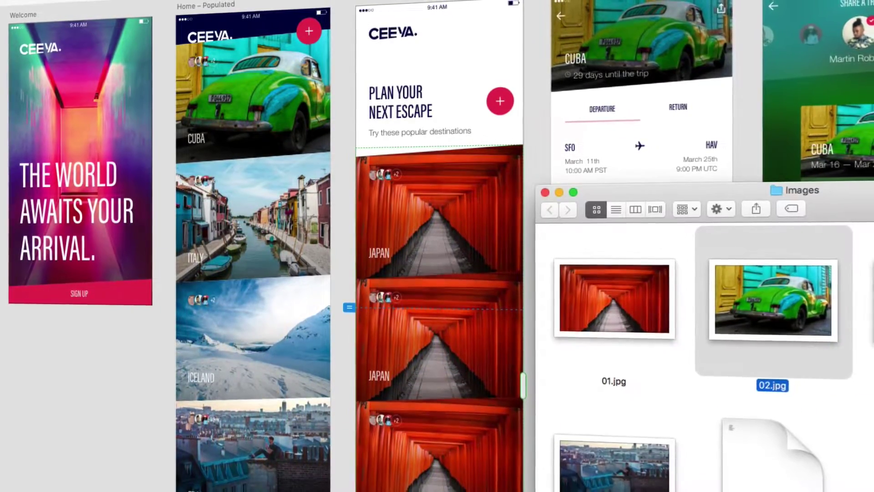
Fill the repeated cards with the folder's photos and place names like Cuba and Morocco.
key(super+a)
drag(637, 310, 440, 161)
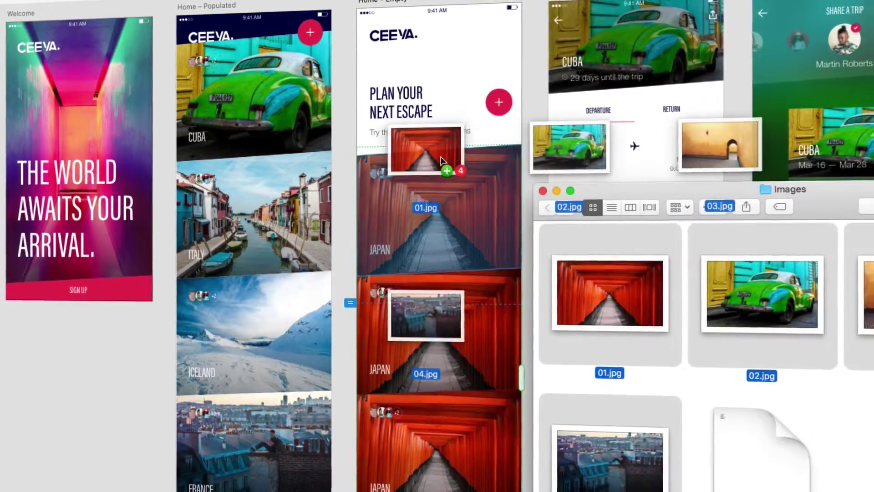
drag(738, 430, 404, 374)
click(535, 170)
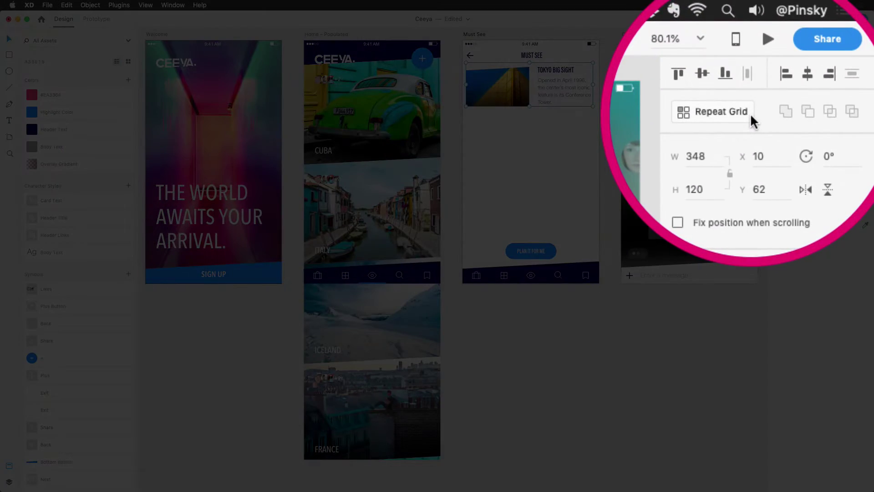
Make the Tokyo Big Sight card a Repeat Grid extended down, with a smaller row gap.
click(796, 55)
drag(535, 107, 538, 315)
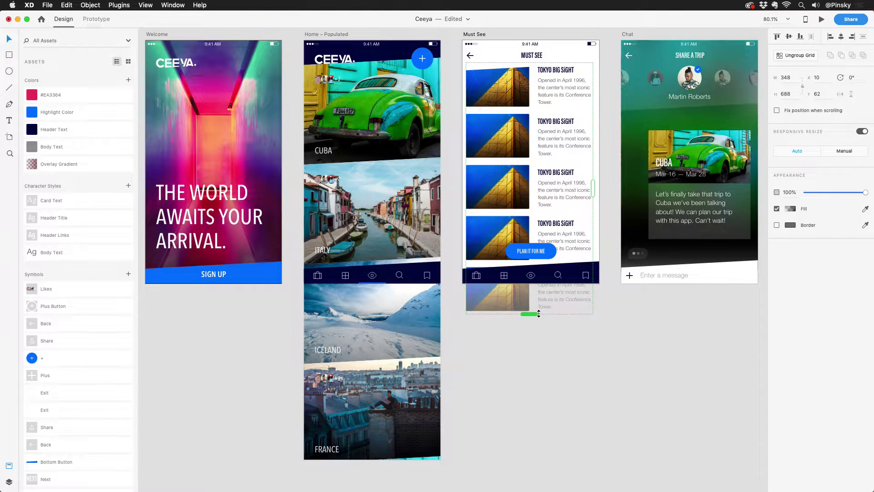
drag(532, 213, 532, 206)
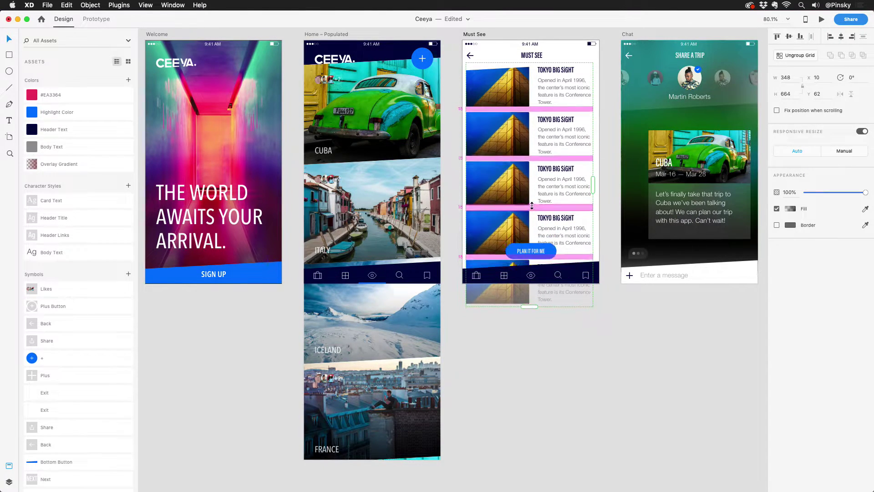
Drop the five photos, MustSee.txt titles and Details.txt descriptions onto the Must See grid.
key(super+Tab)
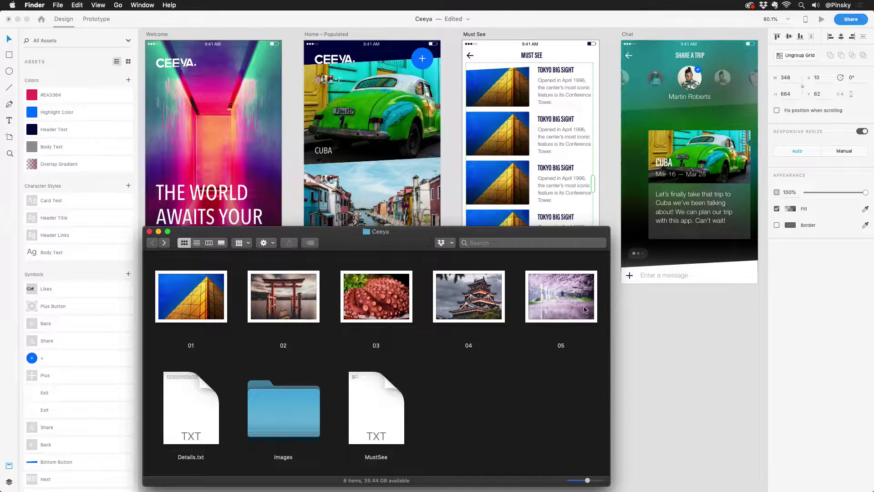
mouse_move(603, 297)
mouse_down()
mouse_move(191, 296)
mouse_move(426, 165)
mouse_move(488, 82)
mouse_up()
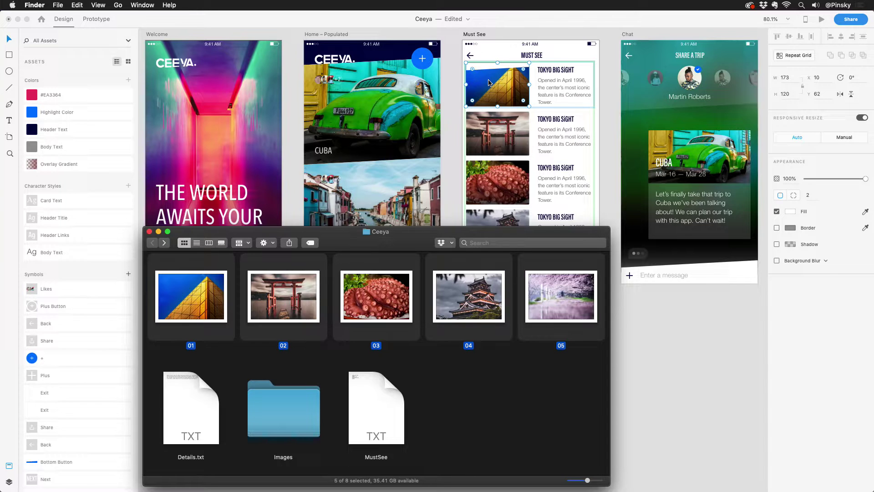
drag(362, 417, 556, 124)
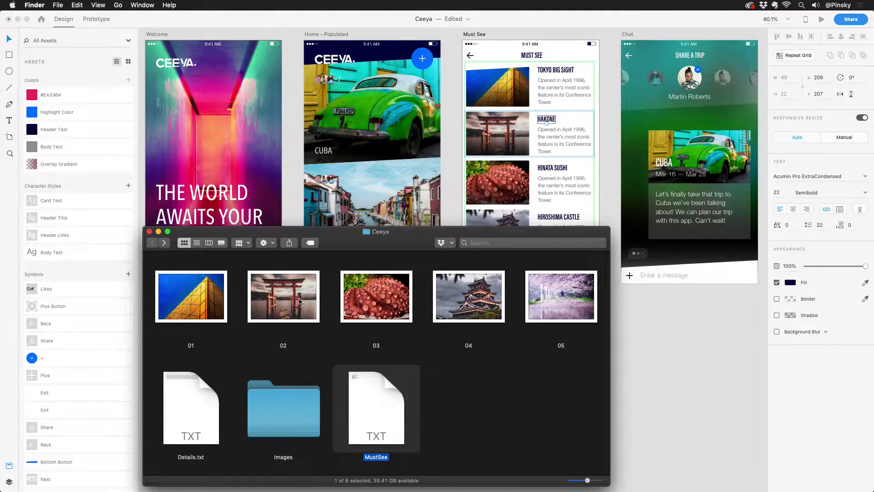
drag(194, 417, 557, 144)
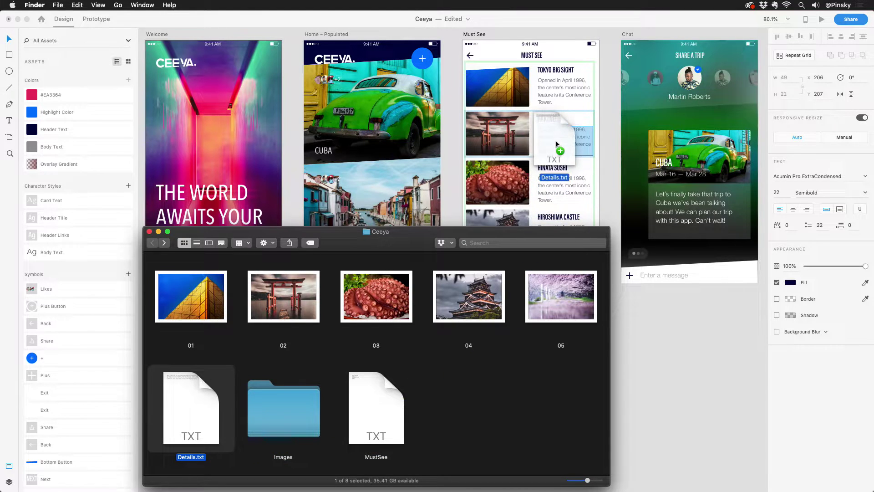
click(548, 121)
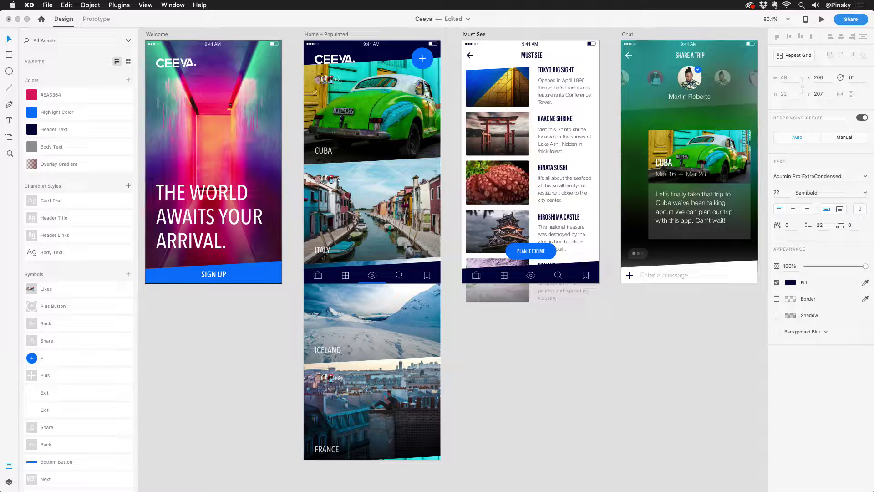
Color card titles #EA3364 and place the Likes avatar symbol at each photo's bottom-left.
key(Escape)
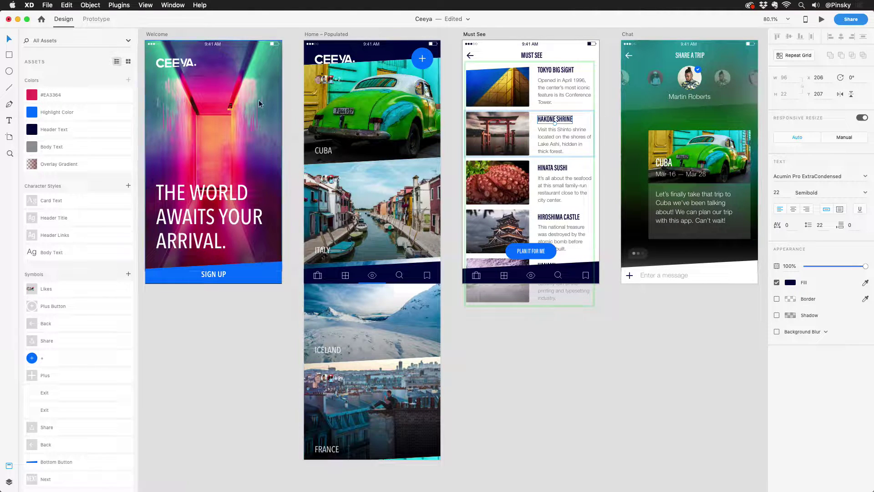
click(81, 94)
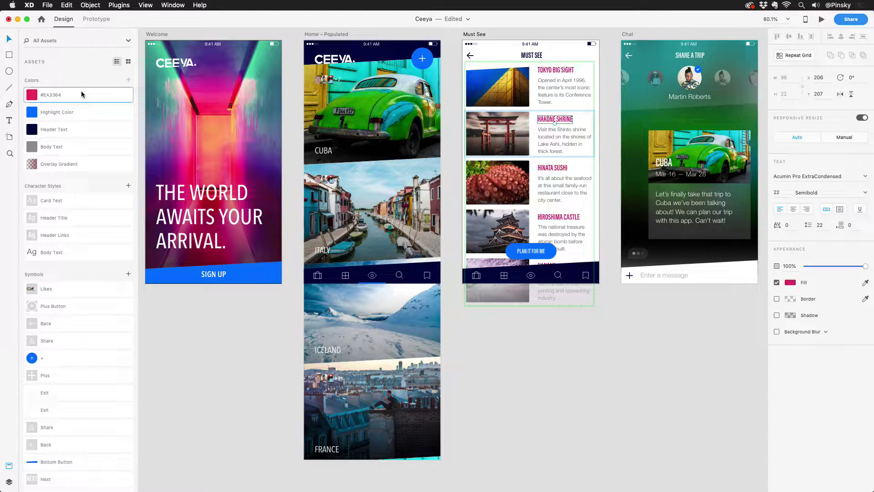
click(497, 134)
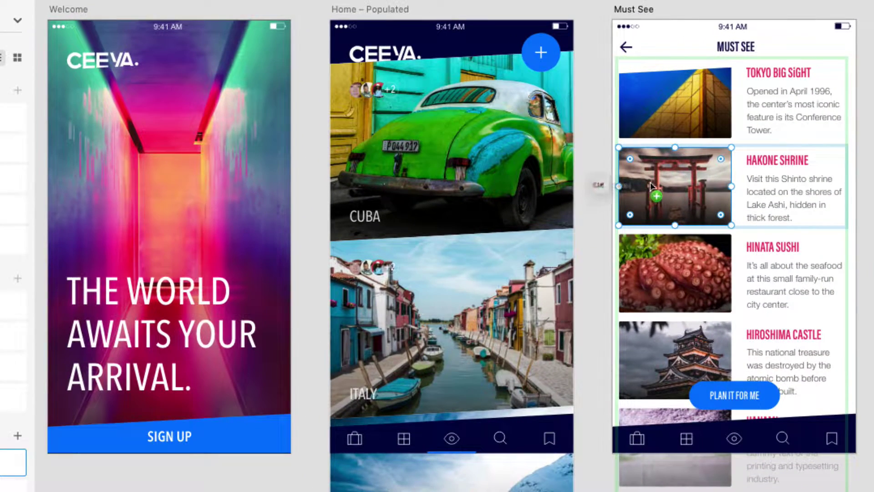
drag(61, 285, 486, 129)
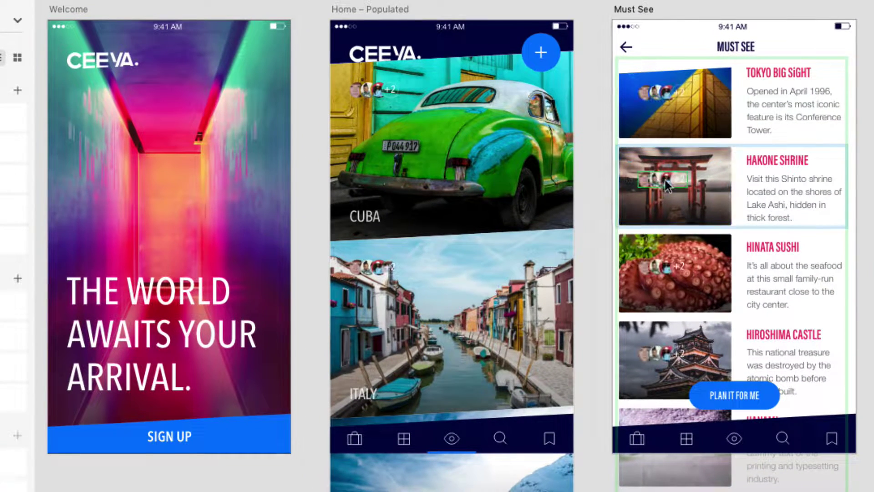
drag(665, 190, 648, 212)
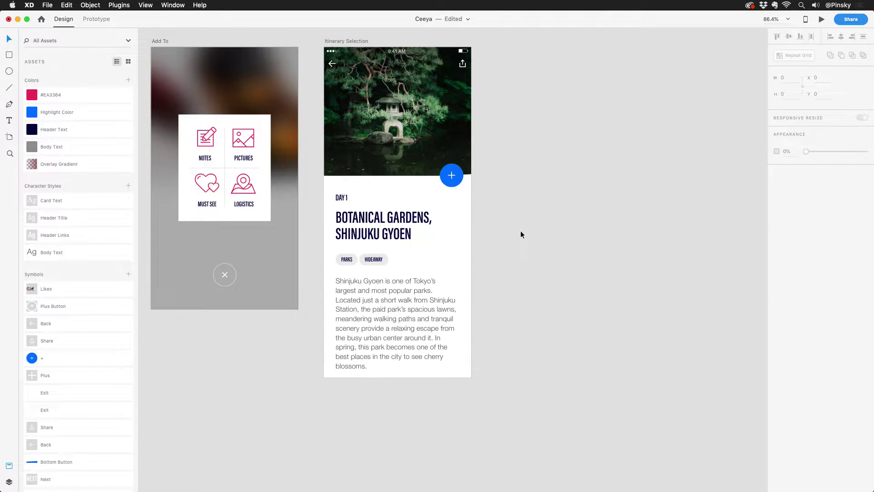
Drag the Itinerary Selection artboard's right edge far outward so its photo and paragraph stretch.
click(341, 41)
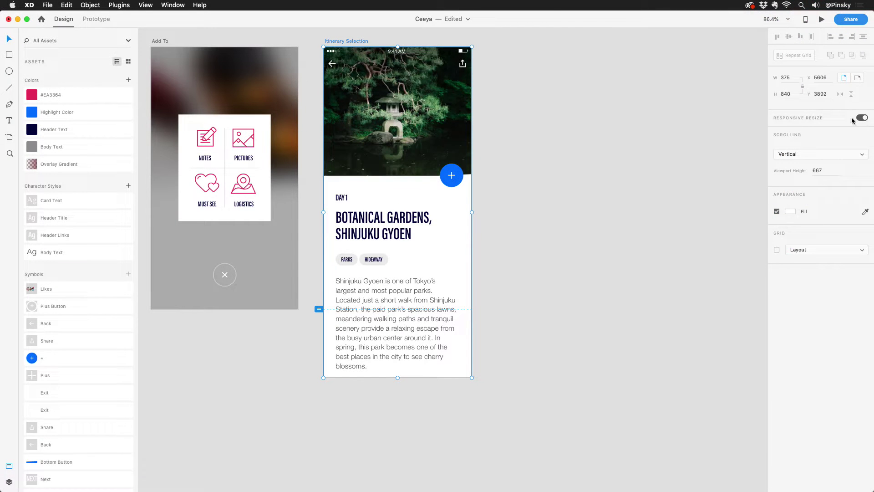
drag(471, 212, 722, 205)
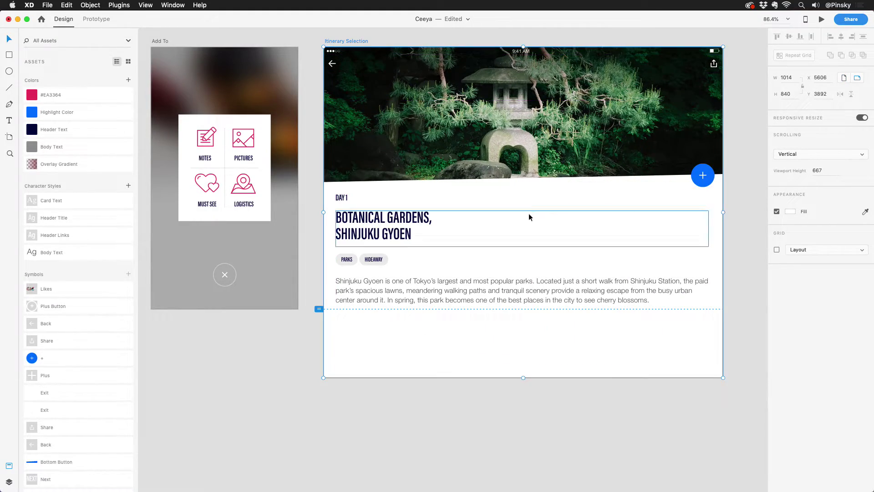
With Responsive Resize on, make the Add To icon panel taller and wider, centred.
click(225, 168)
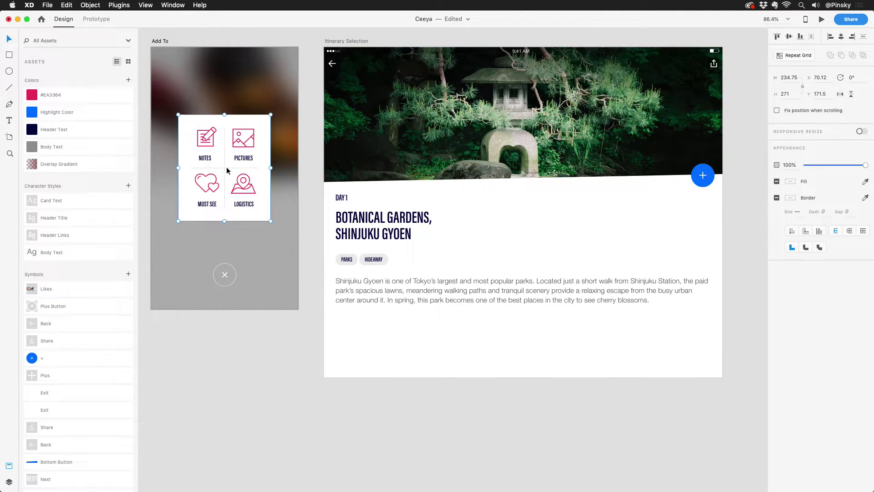
click(861, 131)
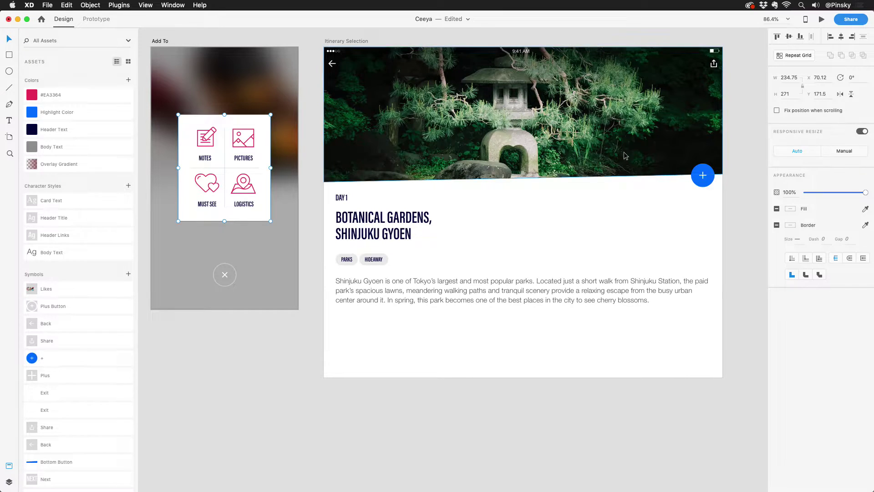
drag(224, 221, 226, 233)
drag(272, 167, 291, 168)
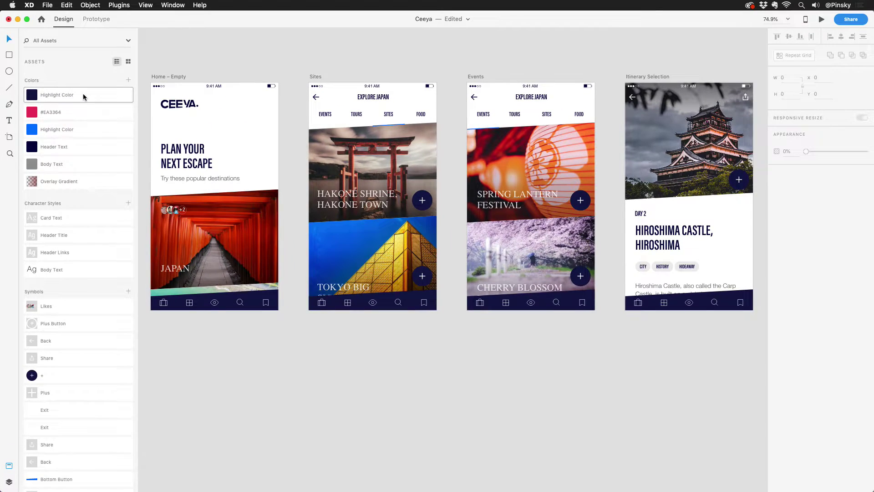
Edit the Highlight Color asset in Assets, changing it from navy to pink.
right_click(84, 96)
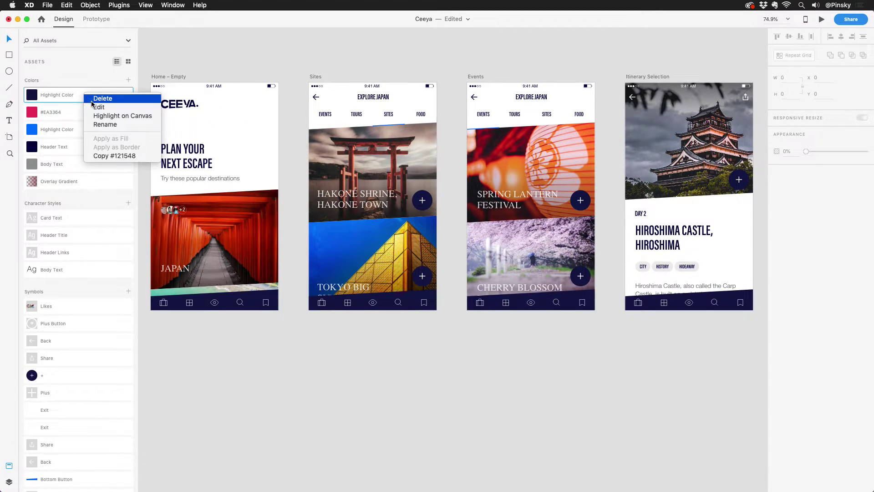
click(90, 107)
drag(95, 82, 104, 61)
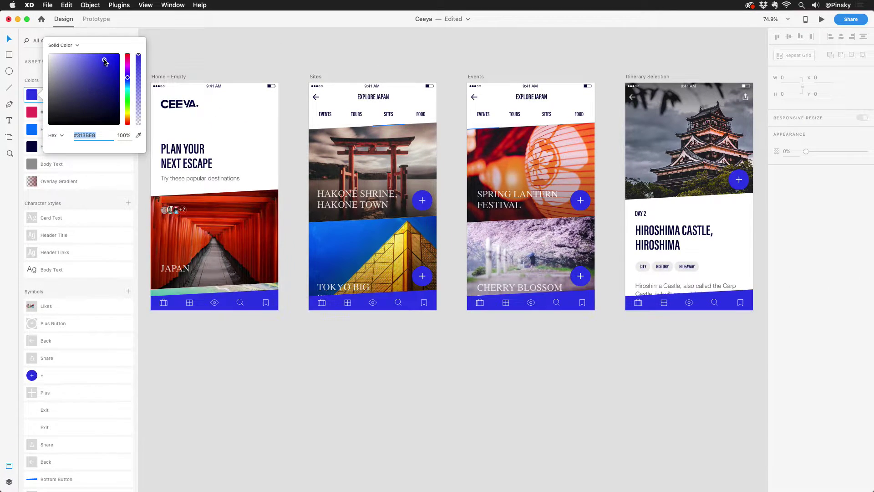
click(127, 60)
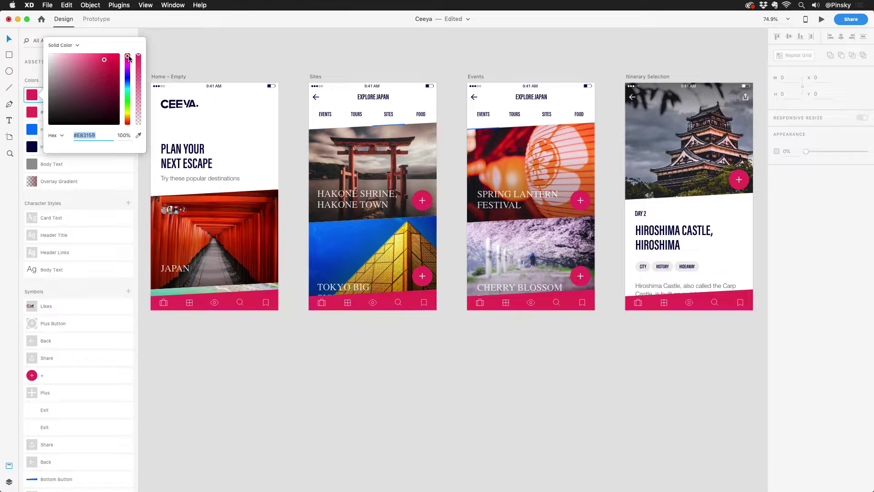
Edit the Card Text character style in Assets to use the Avenir Next Condensed font.
click(147, 39)
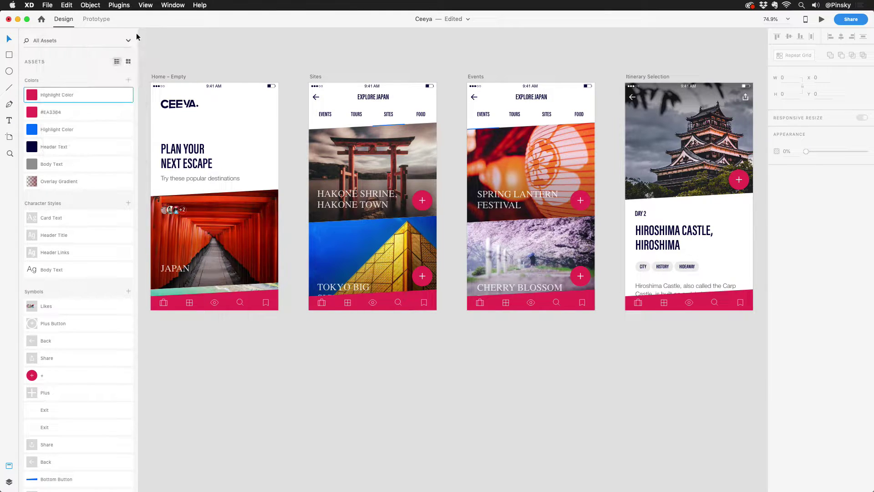
right_click(78, 218)
click(87, 227)
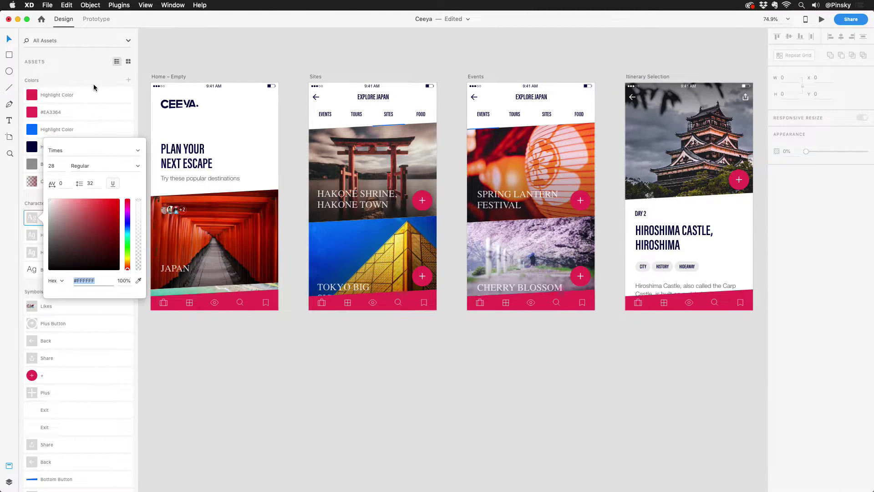
click(81, 153)
text(Avenir)
click(138, 149)
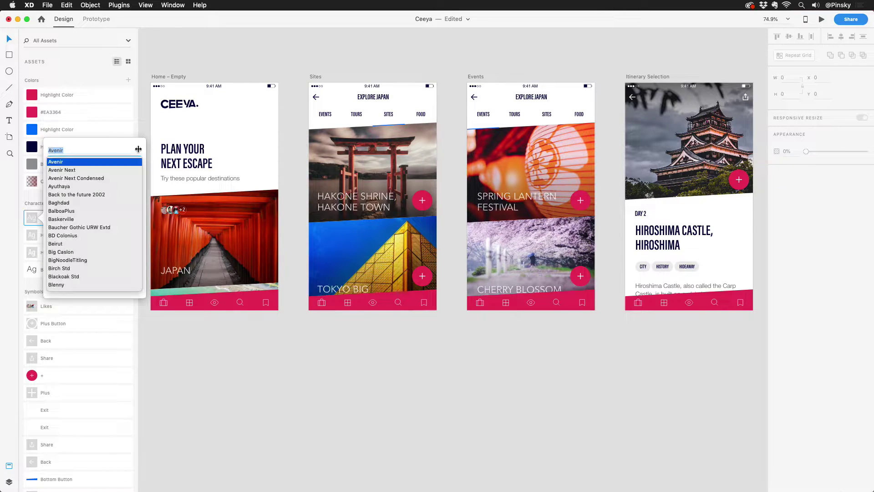
click(100, 178)
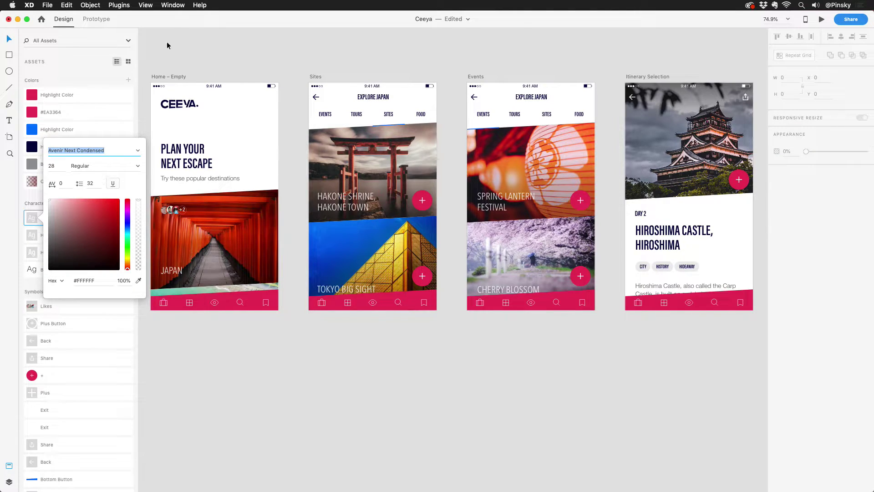
click(167, 23)
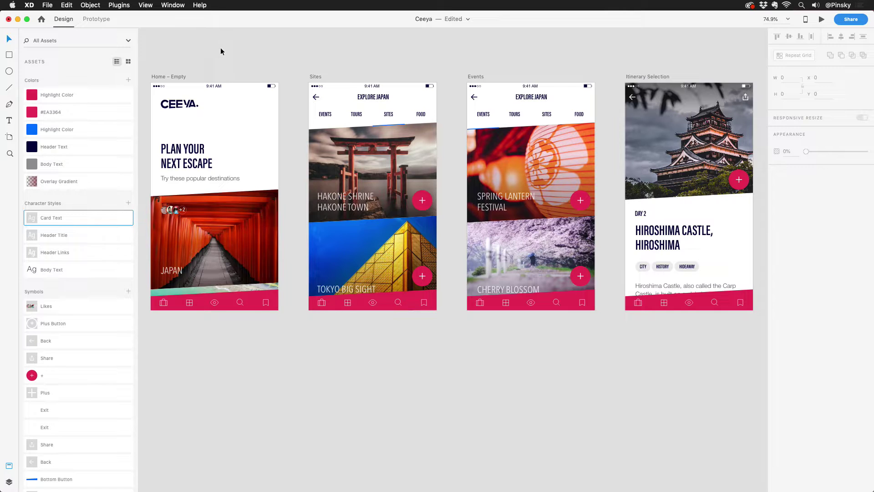
Replace the first card's plus button with the Plus Button symbol from Assets.
click(431, 208)
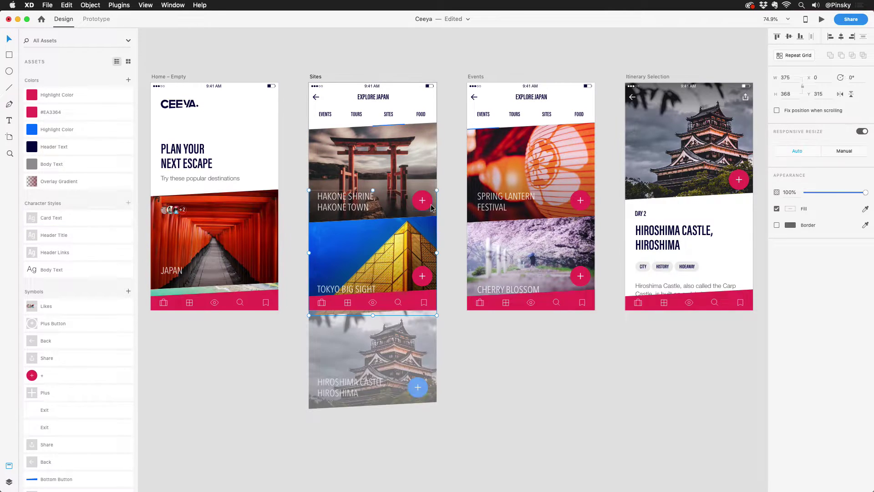
double_click(429, 206)
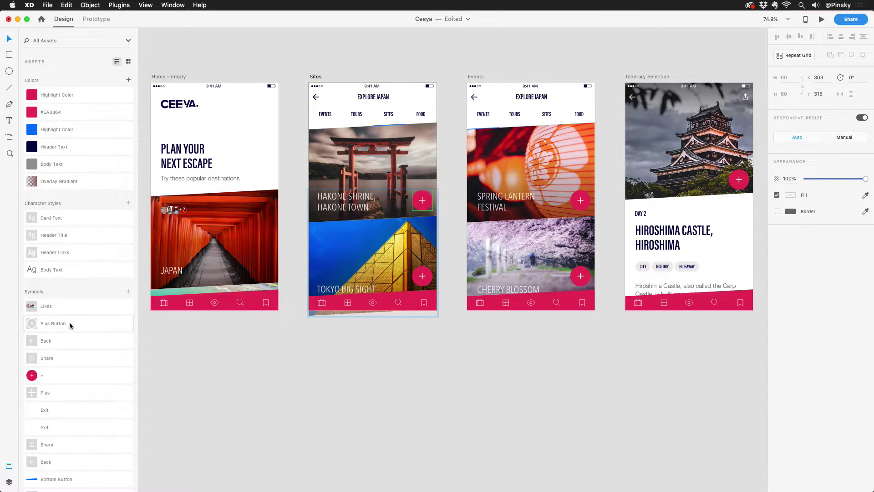
mouse_move(70, 324)
mouse_down()
mouse_move(292, 287)
mouse_move(410, 220)
mouse_move(419, 203)
mouse_up()
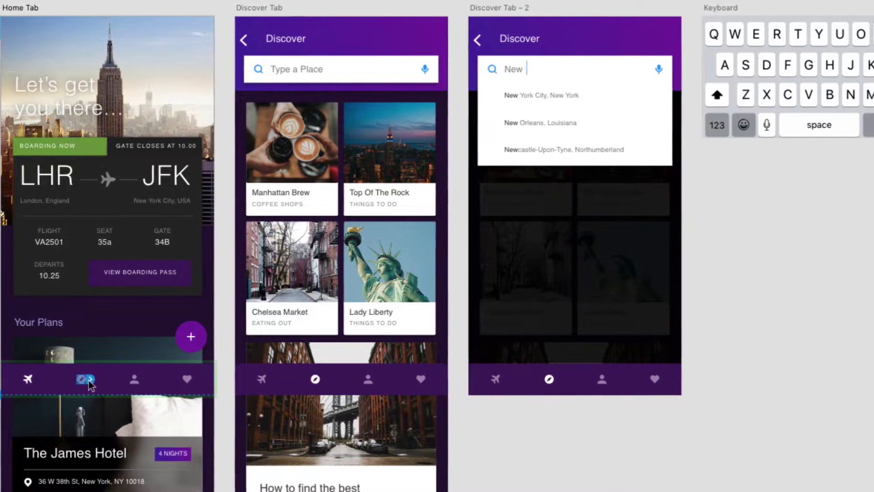
Wire the discover icon to Discover Tab (Push Left, Ease Out) and the search field to Discover Tab – 2.
drag(95, 386, 264, 234)
click(202, 328)
click(204, 391)
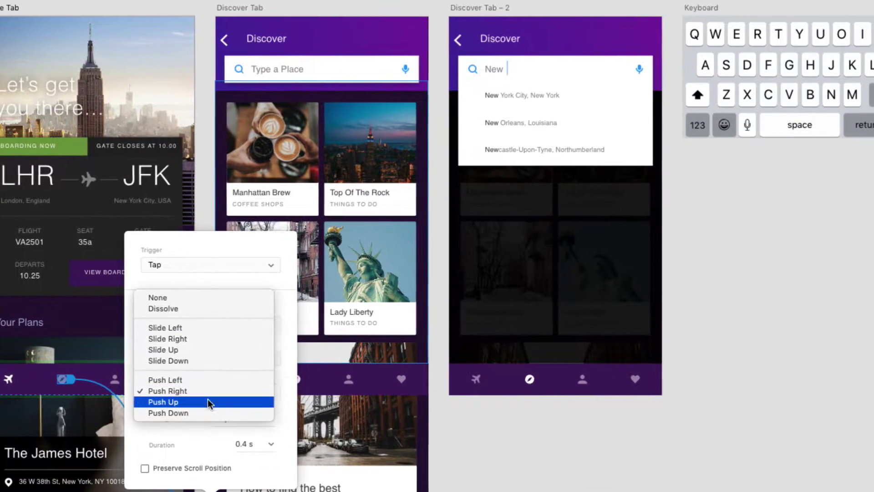
click(198, 380)
click(205, 418)
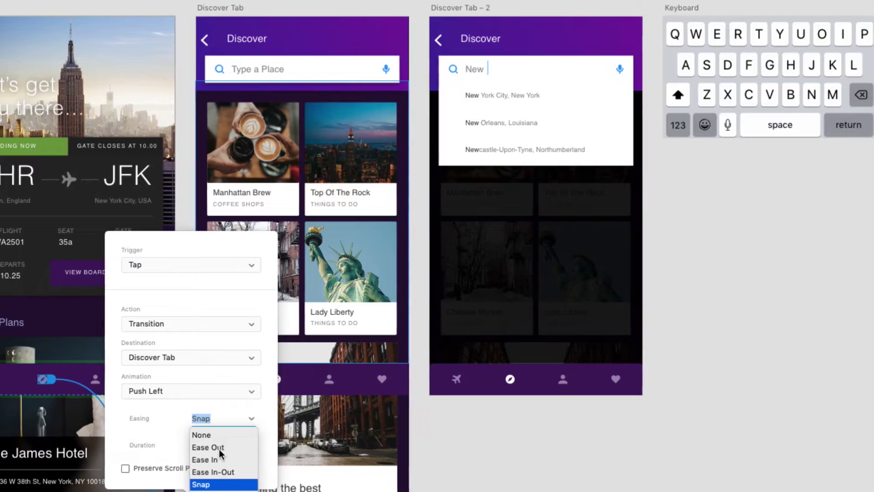
click(219, 447)
click(275, 71)
drag(388, 69, 457, 87)
Preview the prototype: show search suggestions, go back, and expand the Manhattan Brew card.
click(386, 312)
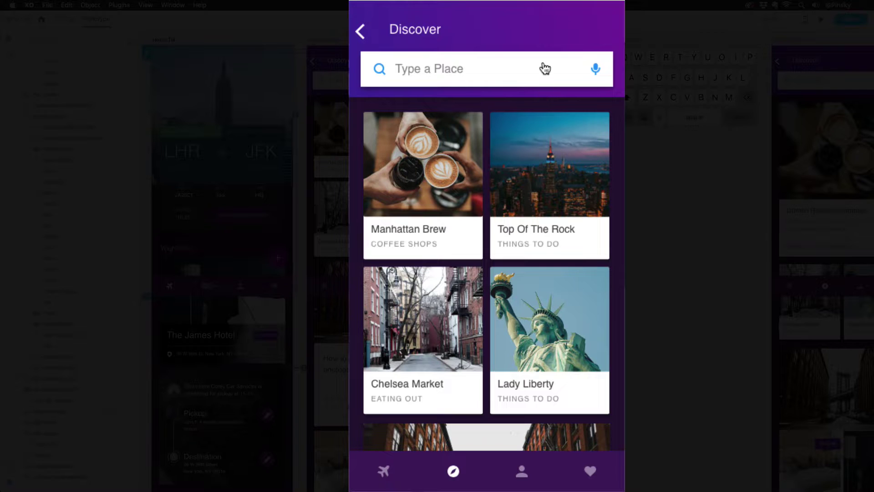
click(544, 68)
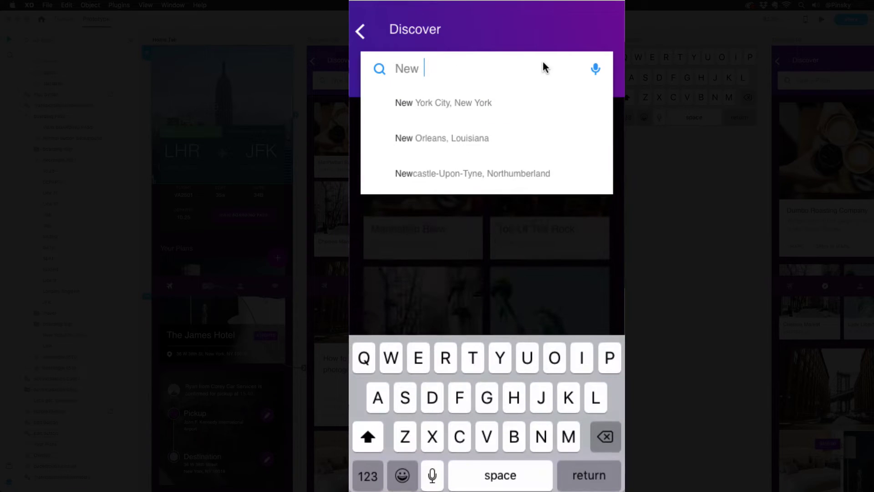
click(362, 36)
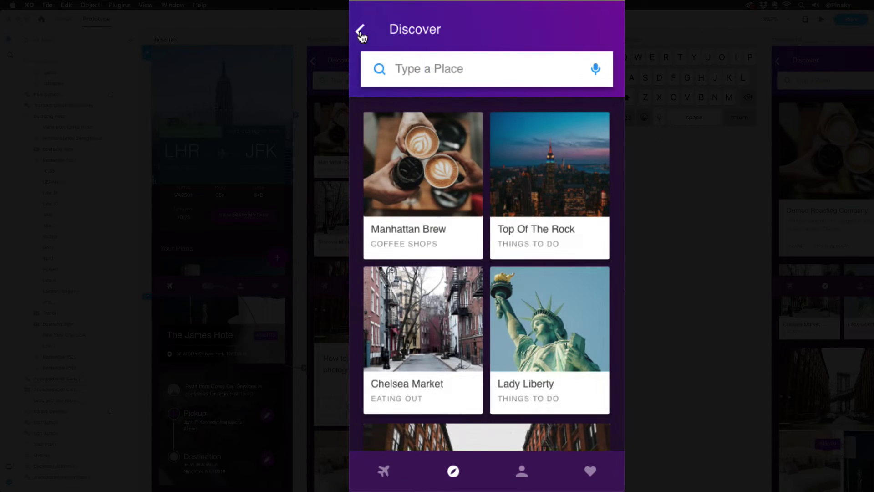
click(443, 157)
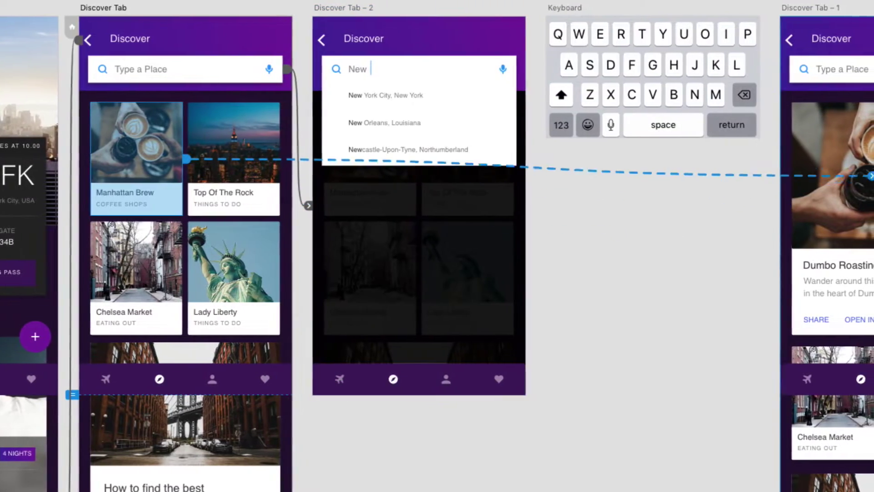
Set the Manhattan Brew card's interaction to Auto-Animate with Snap easing.
click(754, 345)
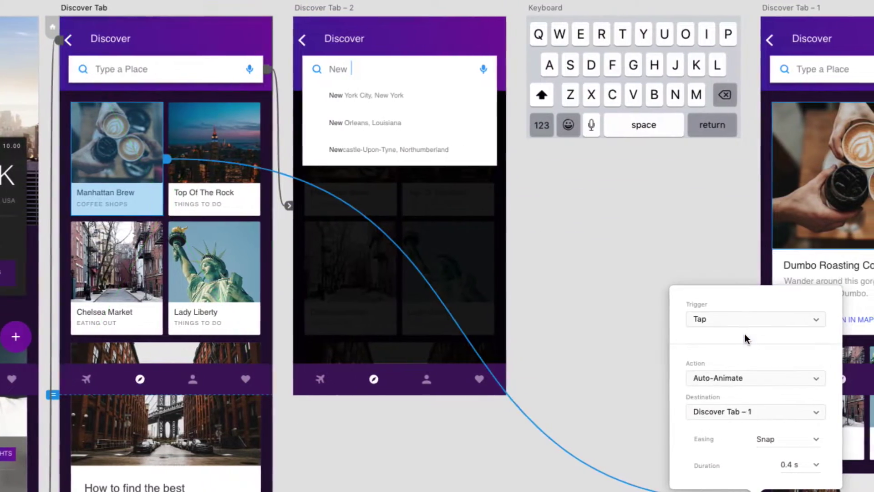
click(813, 438)
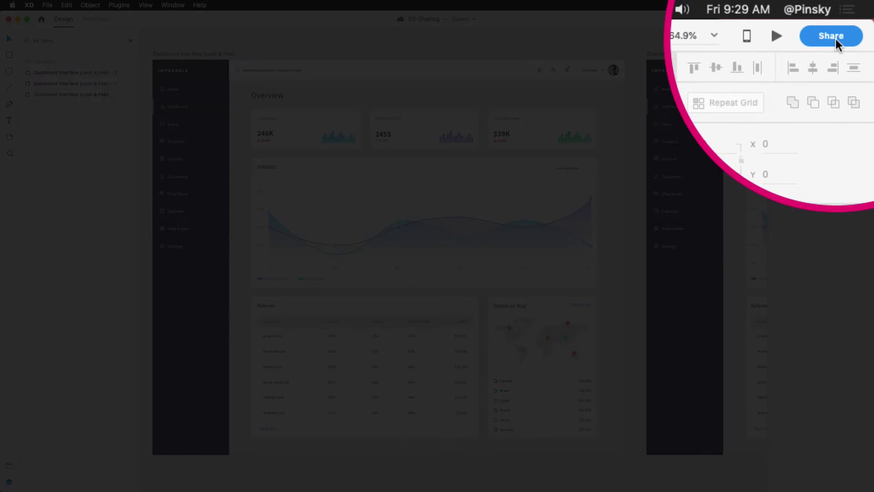
Start Share for Review and select the existing title to replace it with 'Dashboard'.
click(852, 21)
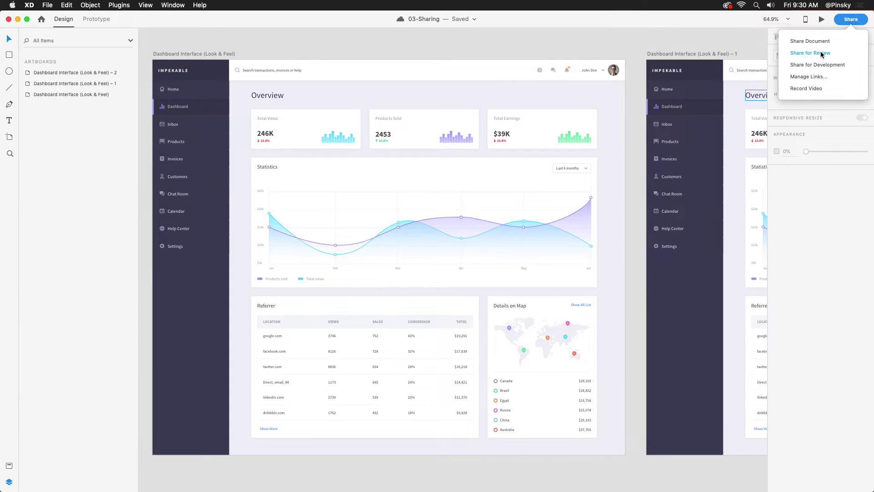
click(800, 54)
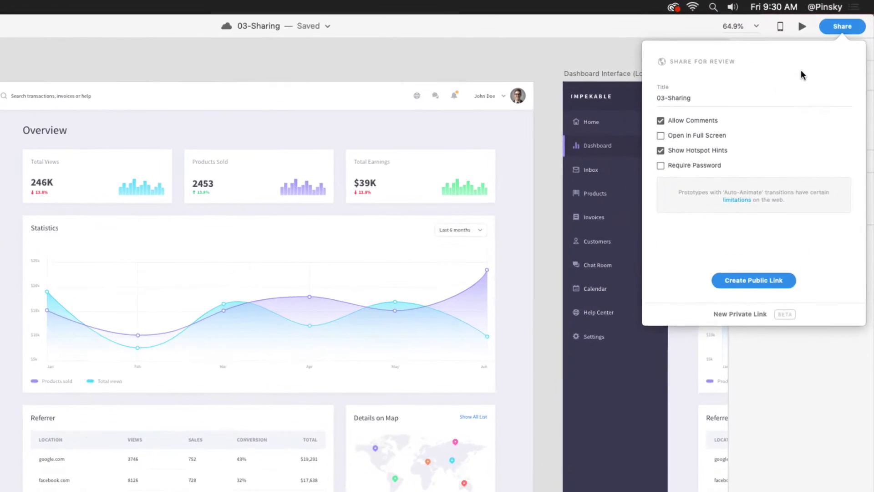
triple_click(688, 118)
text(Dashboard)
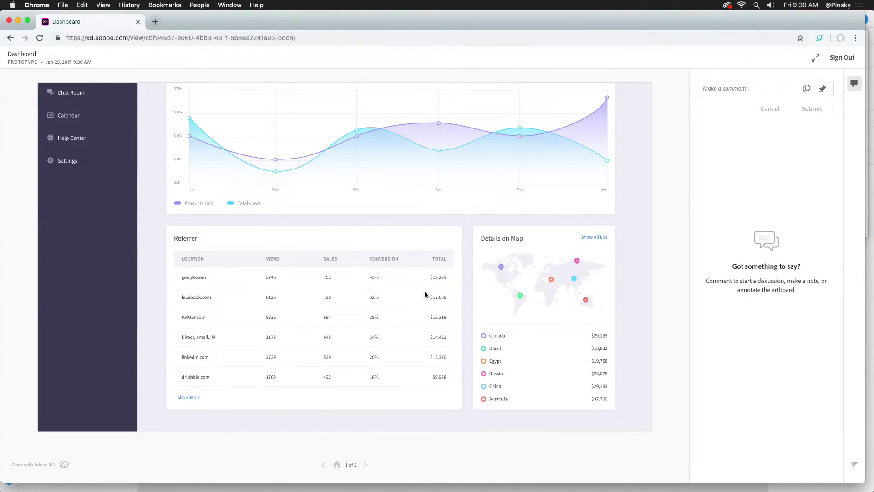
scroll(424, 295, up, 5)
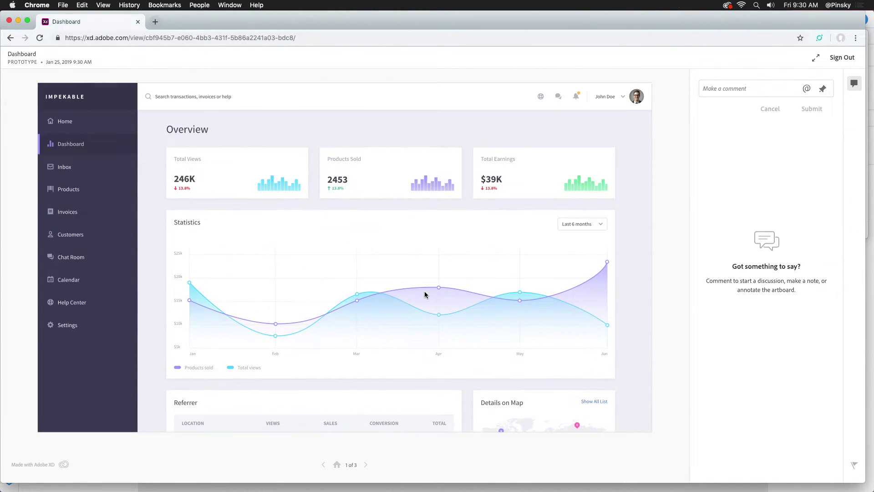
Switch the chart to Last 7 days and pin a new comment on the top bar.
click(602, 228)
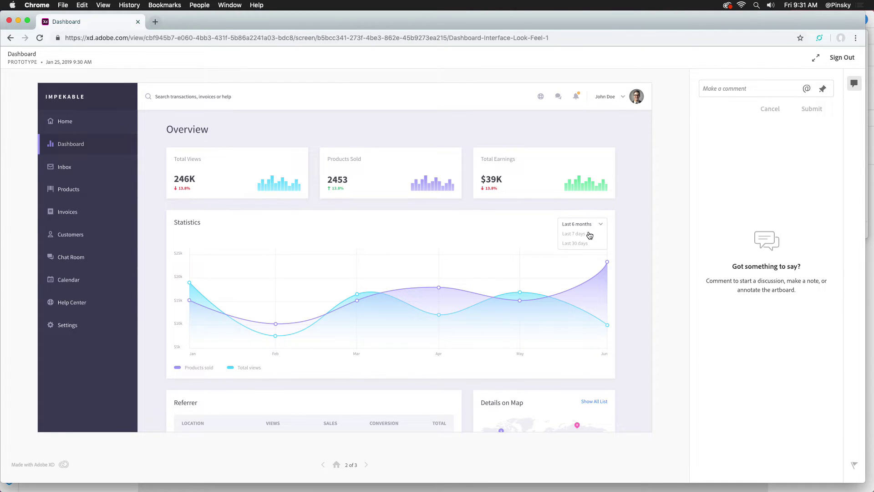
click(587, 234)
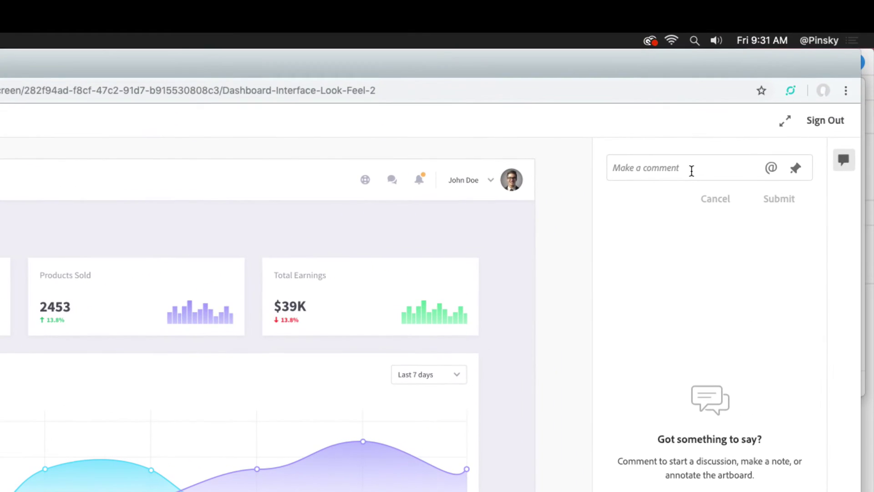
click(692, 170)
click(795, 218)
click(272, 183)
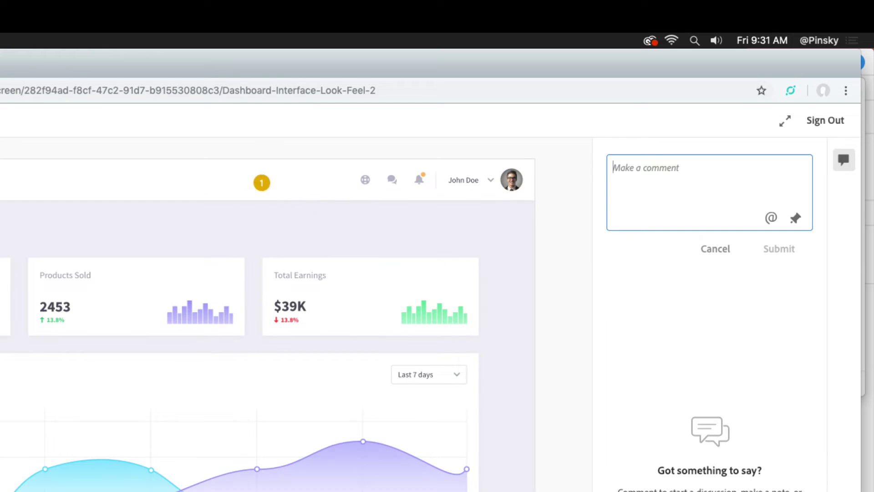
click(312, 181)
text(Please fix this bar to the top of the page.)
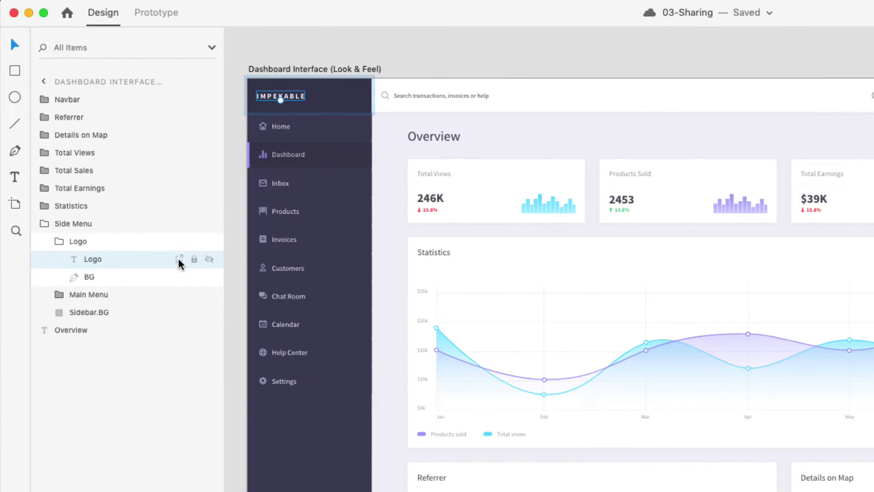
Mark the Logo layer for export and share the design specs for development.
click(179, 260)
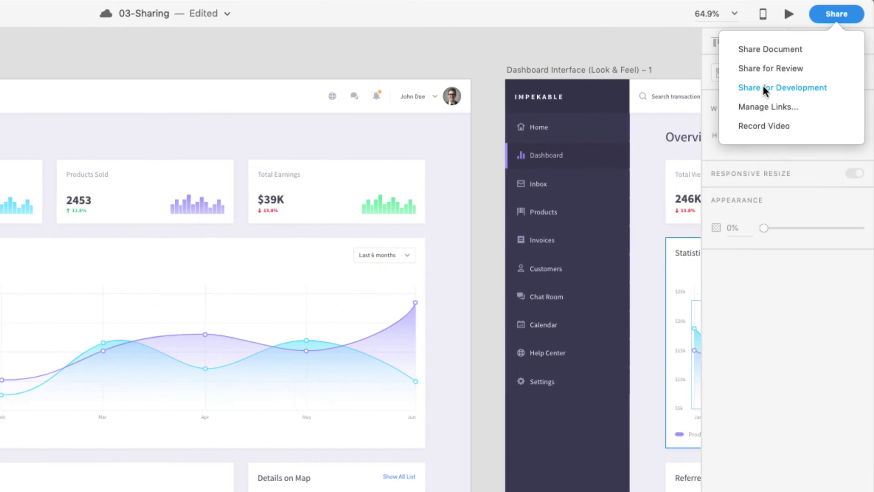
click(764, 88)
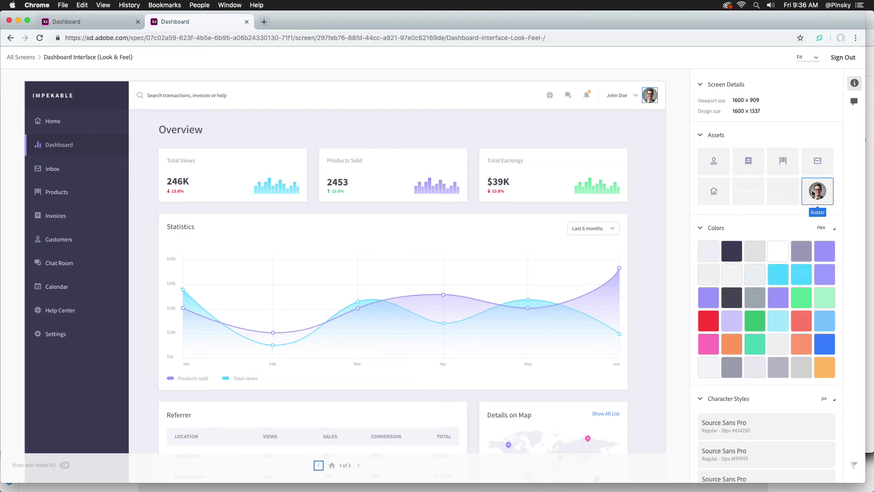
mouse_move(778, 320)
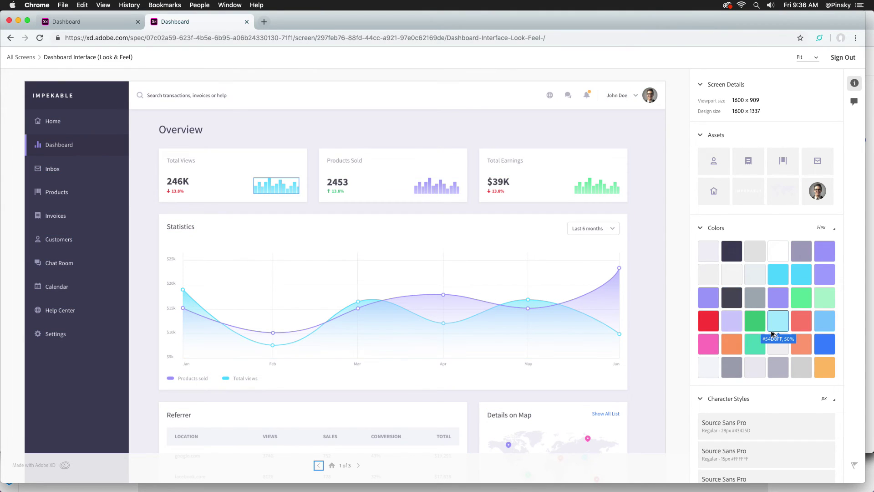
Copy a palette colour, select all eight assets, and pick the vector file format.
click(758, 325)
scroll(755, 341, down, 2)
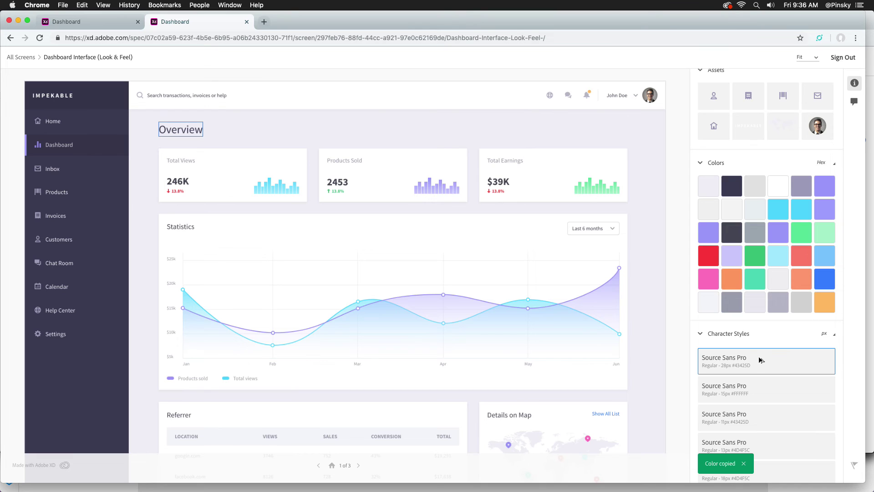
scroll(760, 360, up, 2)
click(819, 194)
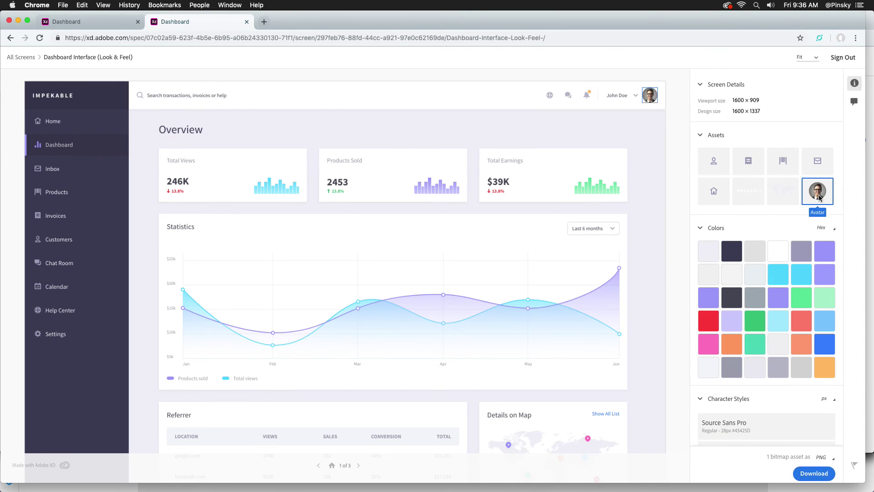
drag(818, 176, 714, 164)
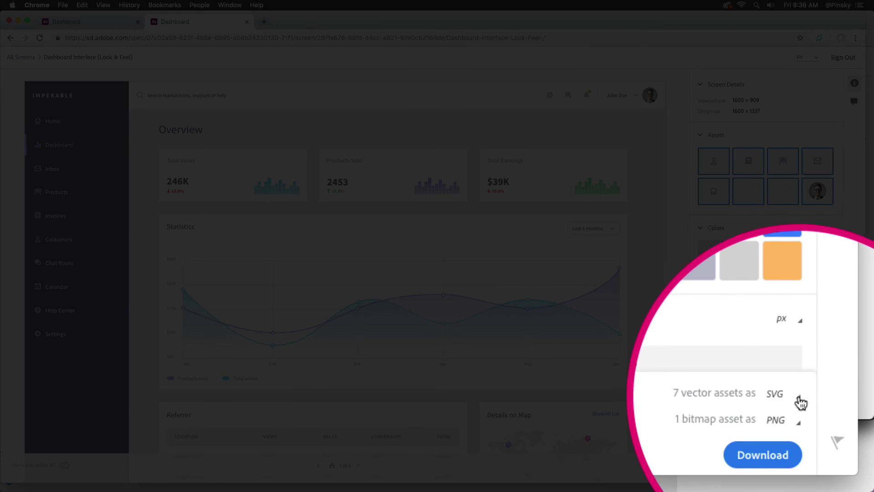
click(825, 438)
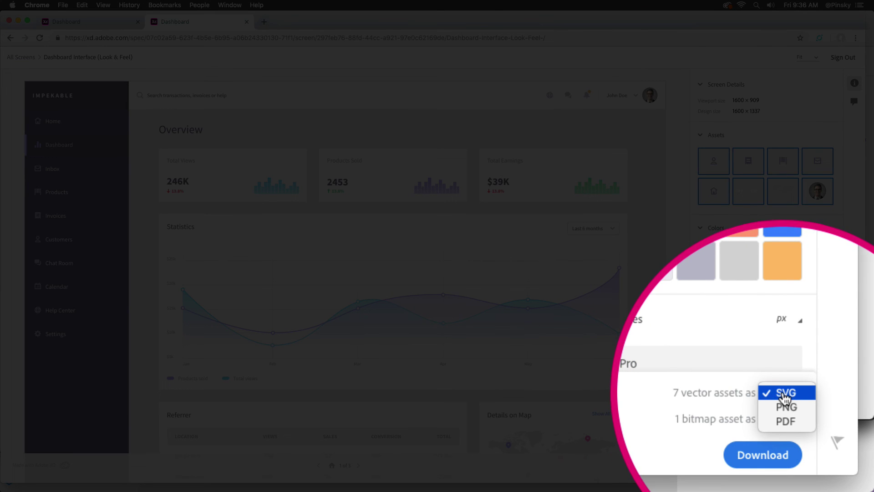